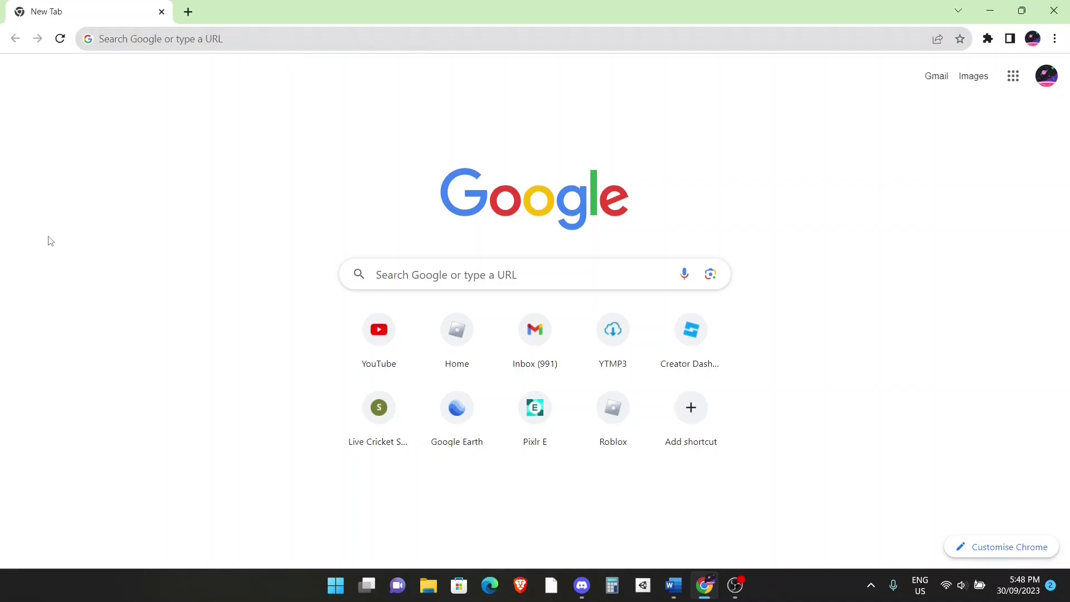
- Open Control Panel and reach its 'Uninstall a program' list via an 'uninstall' search
{"action": "left_click", "coordinate": [333, 578]}
{"action": "type", "text": "control panel"}
{"action": "key", "text": "Return"}
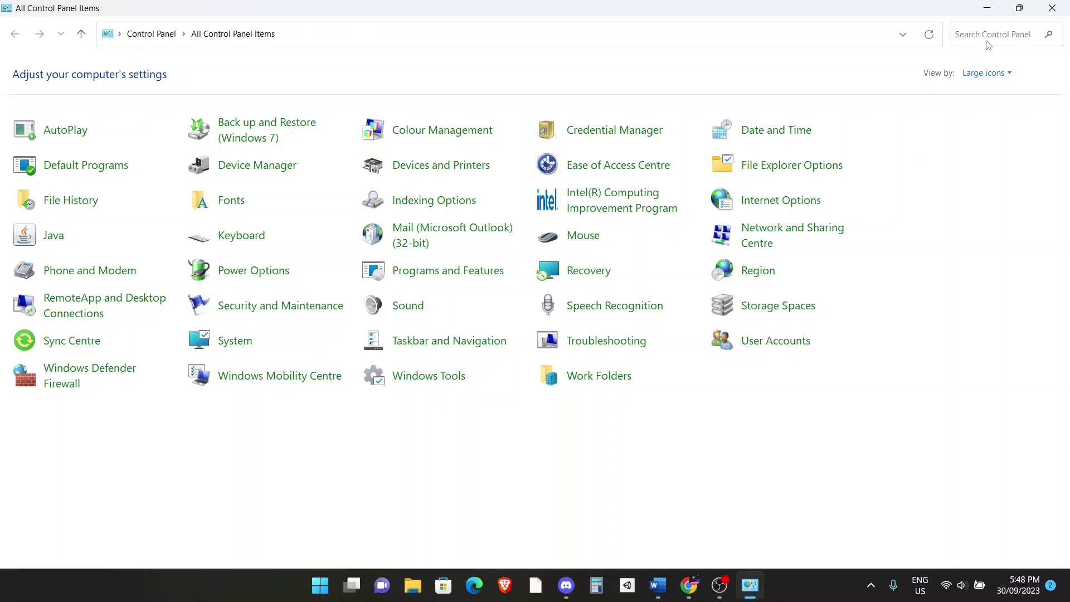
{"action": "left_click", "coordinate": [989, 37]}
{"action": "type", "text": "uninstall"}
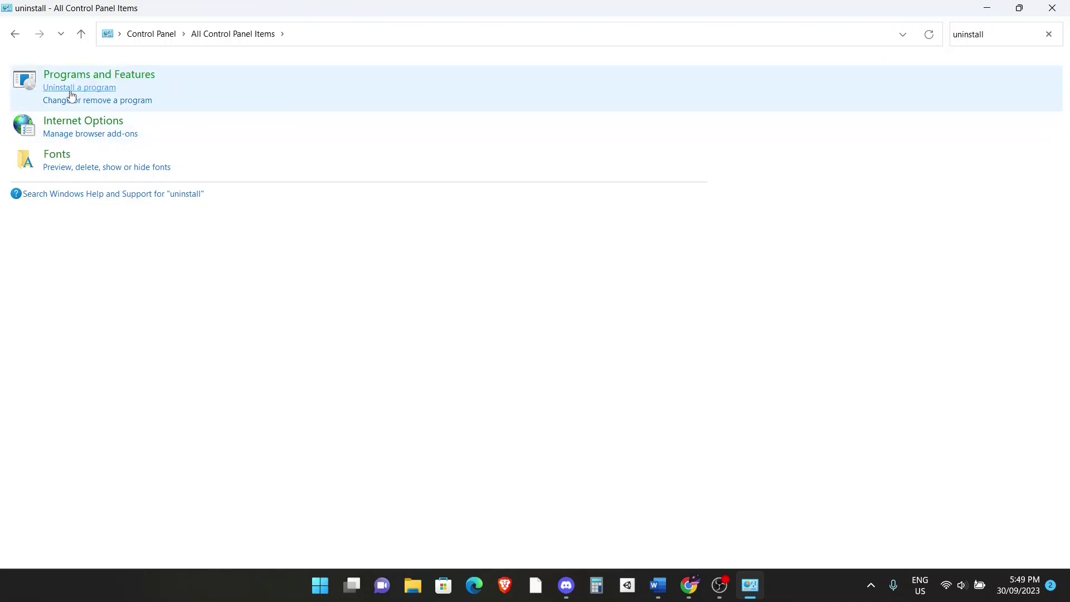
{"action": "left_click", "coordinate": [67, 91]}
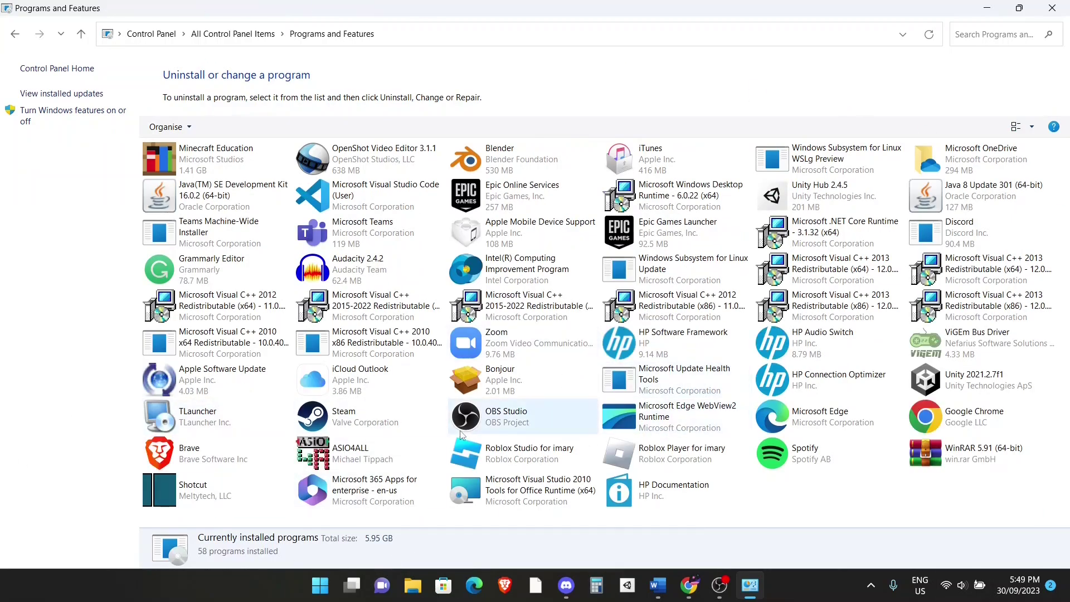
- Uninstall Roblox Player from Programs and Features and acknowledge the 'Roblox has been uninstalled' message
{"action": "left_click", "coordinate": [676, 469]}
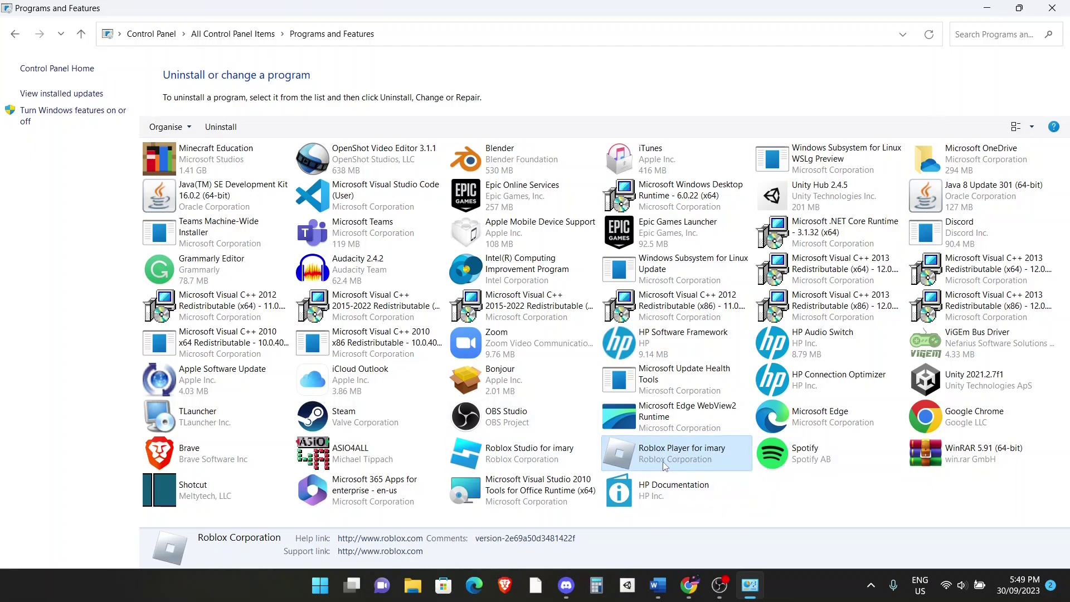
{"action": "left_click", "coordinate": [223, 135]}
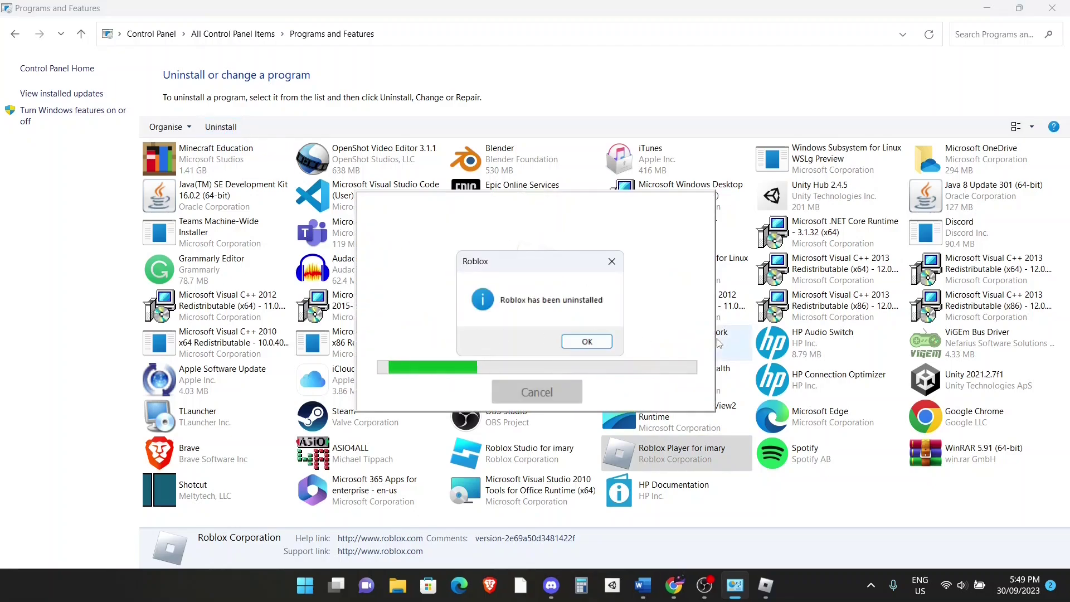
{"action": "left_click", "coordinate": [586, 349]}
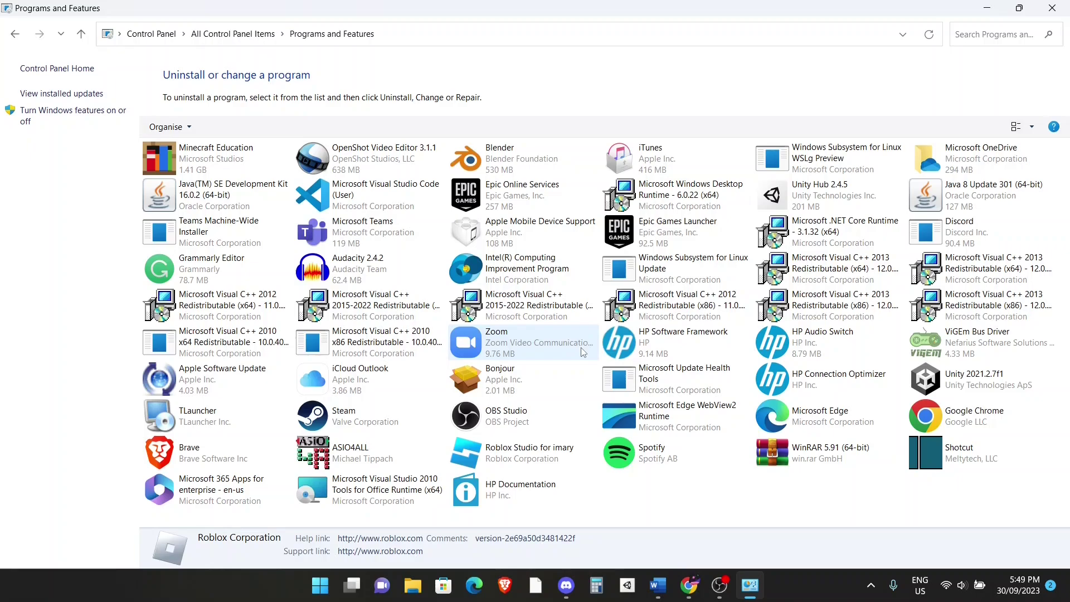
- Start Command Prompt and change into AppData\Local with 'cd Appdata/Local'
{"action": "key", "text": "super"}
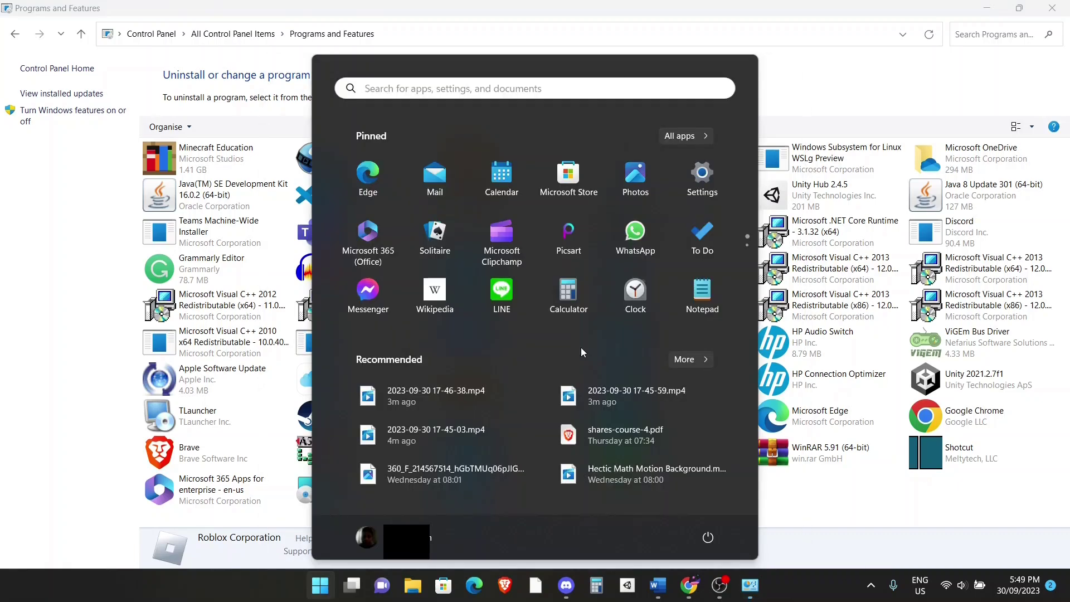
{"action": "type", "text": "cmd"}
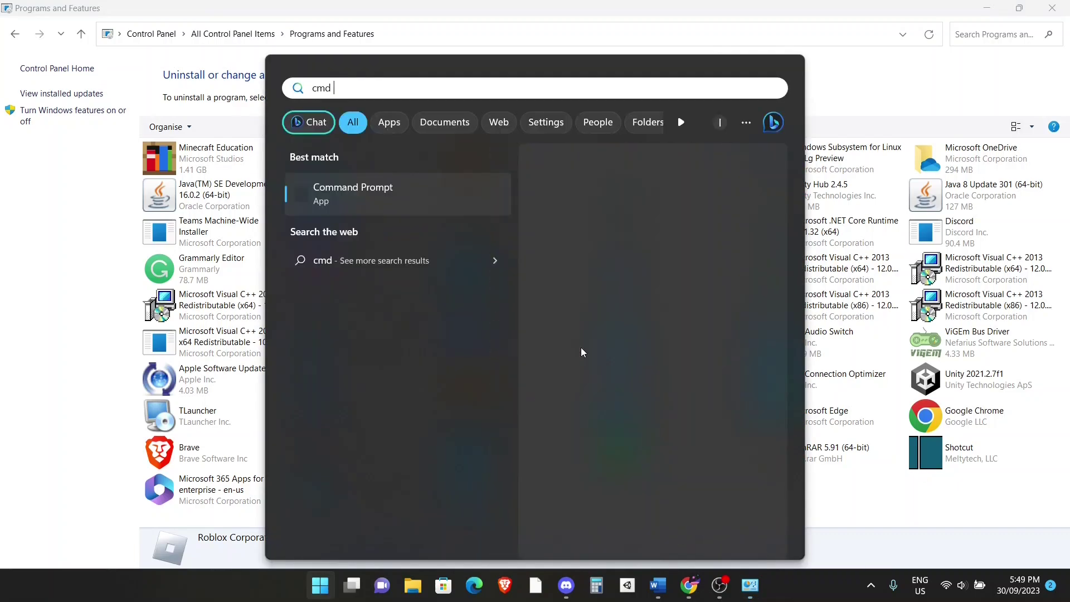
{"action": "key", "text": "Return"}
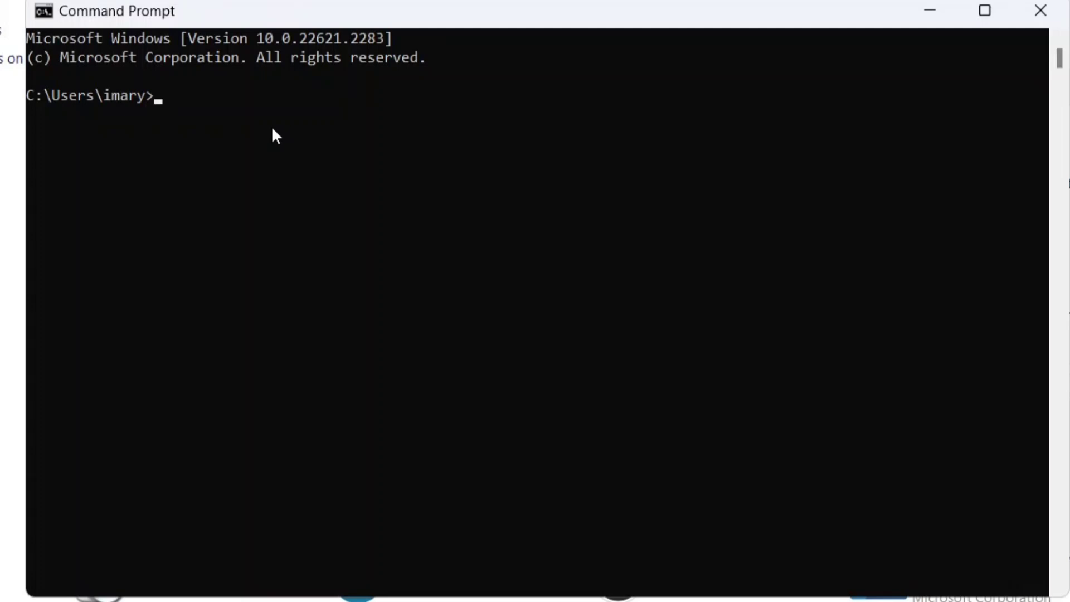
{"action": "type", "text": "cd"}
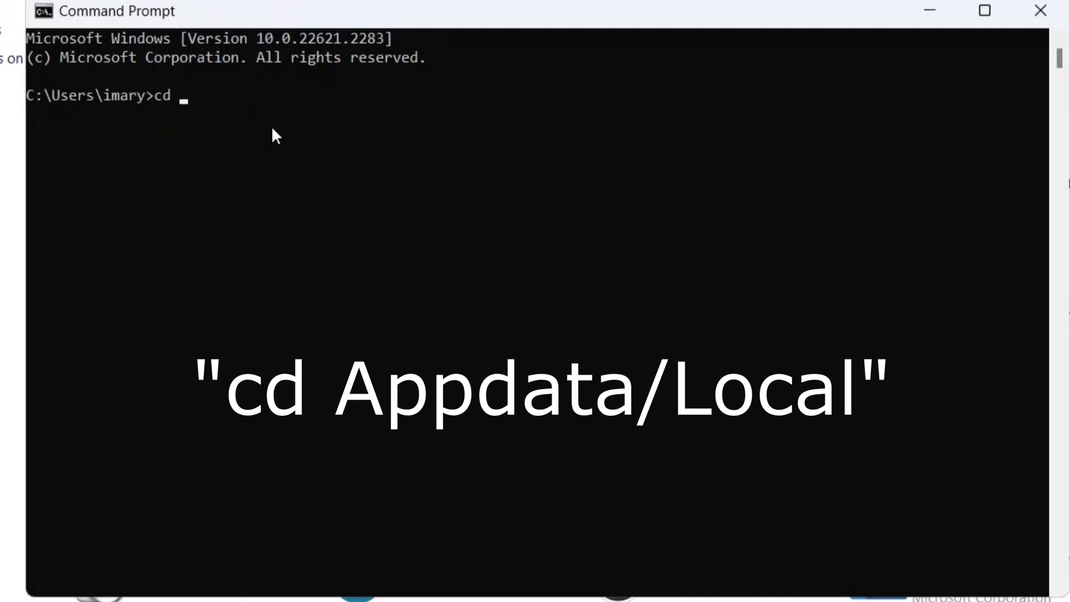
{"action": "type", "text": " Appdata/Local"}
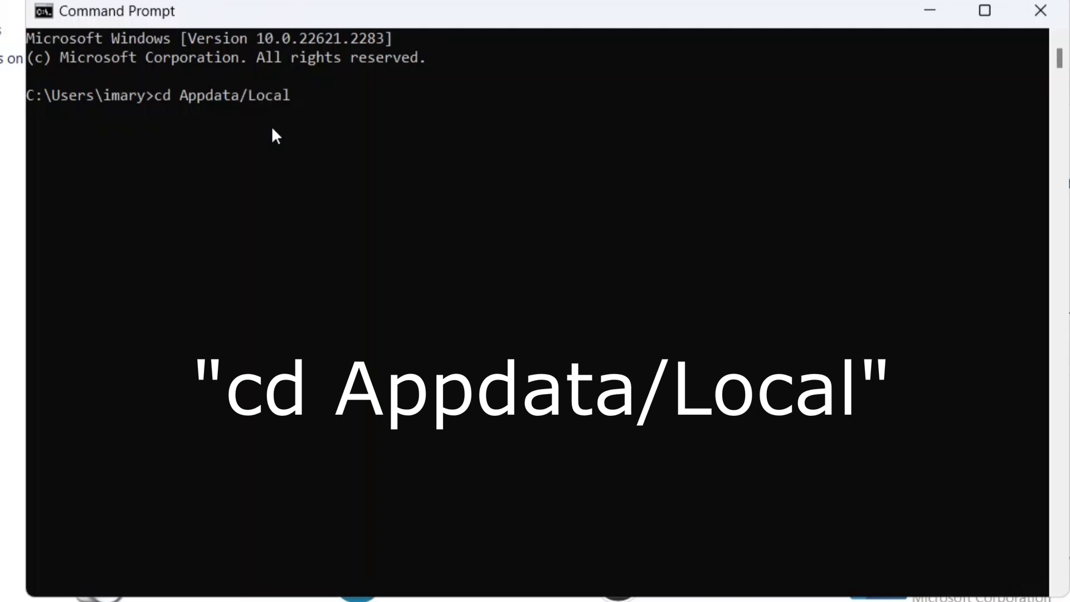
{"action": "key", "text": "Return"}
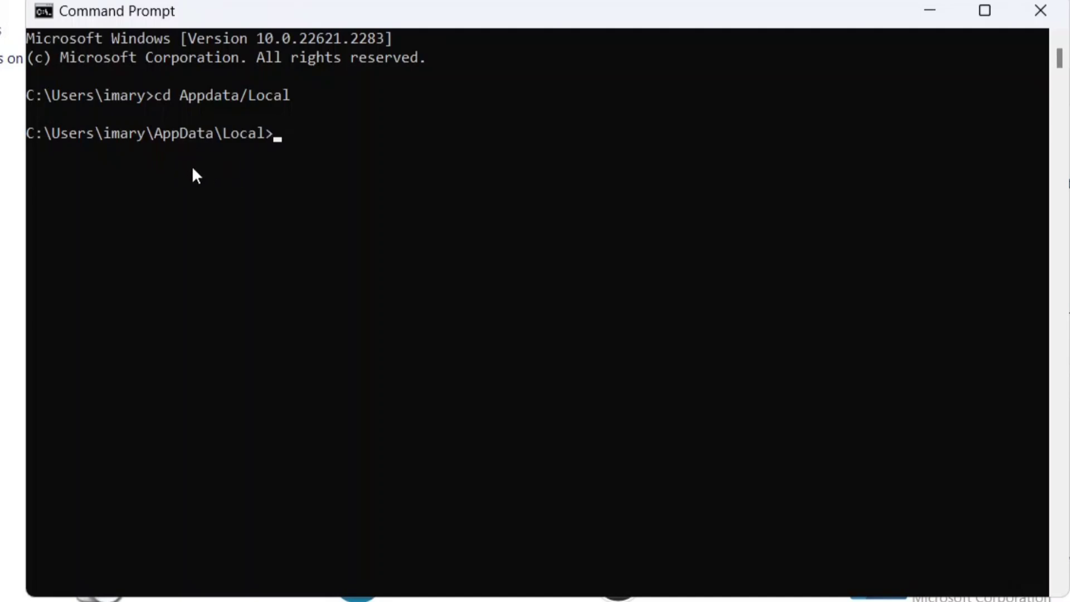
{"action": "type", "text": "rd"}
- Delete the Roblox folder with 'rmdir /s Roblox', confirming with y
{"action": "key", "text": "BackSpace"}
{"action": "type", "text": "mdir /s"}
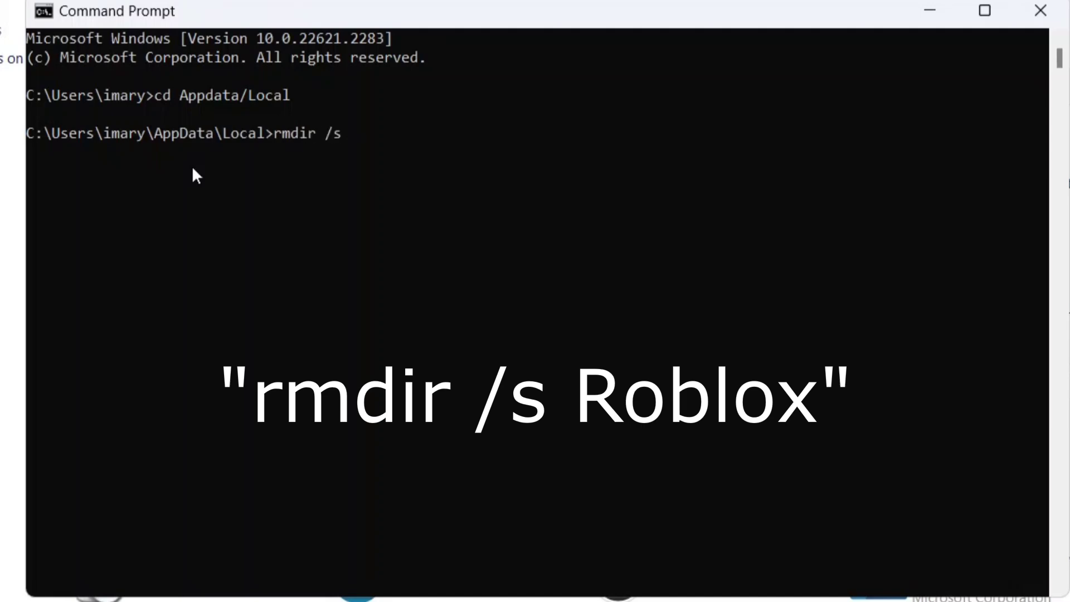
{"action": "type", "text": " Roblox"}
{"action": "key", "text": "Return"}
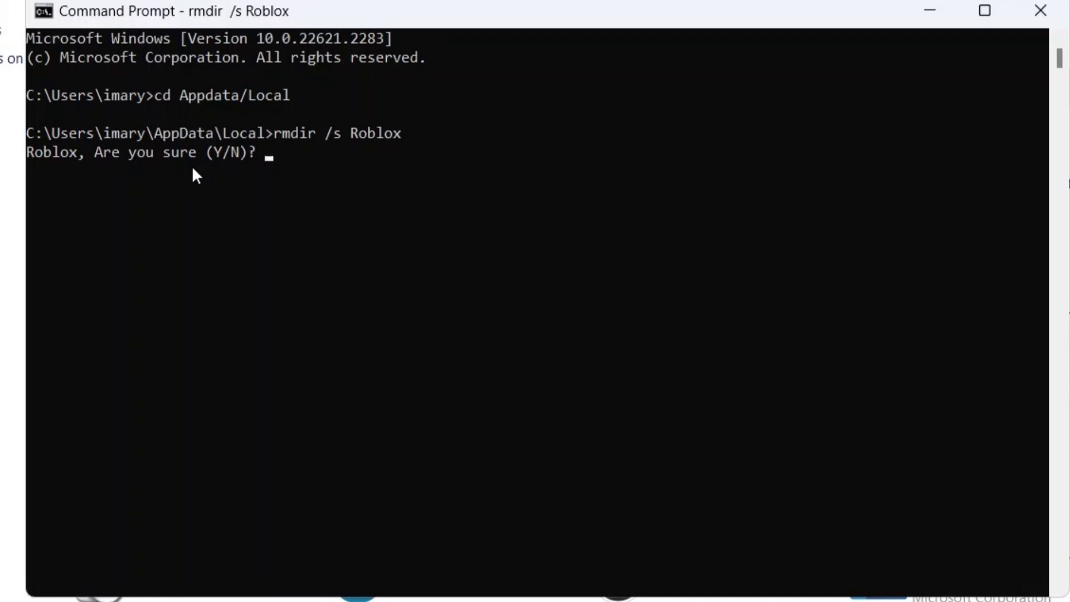
{"action": "type", "text": "y"}
{"action": "key", "text": "Return"}
{"action": "left_click_drag", "start_coordinate": [236, 17], "coordinate": [285, 123]}
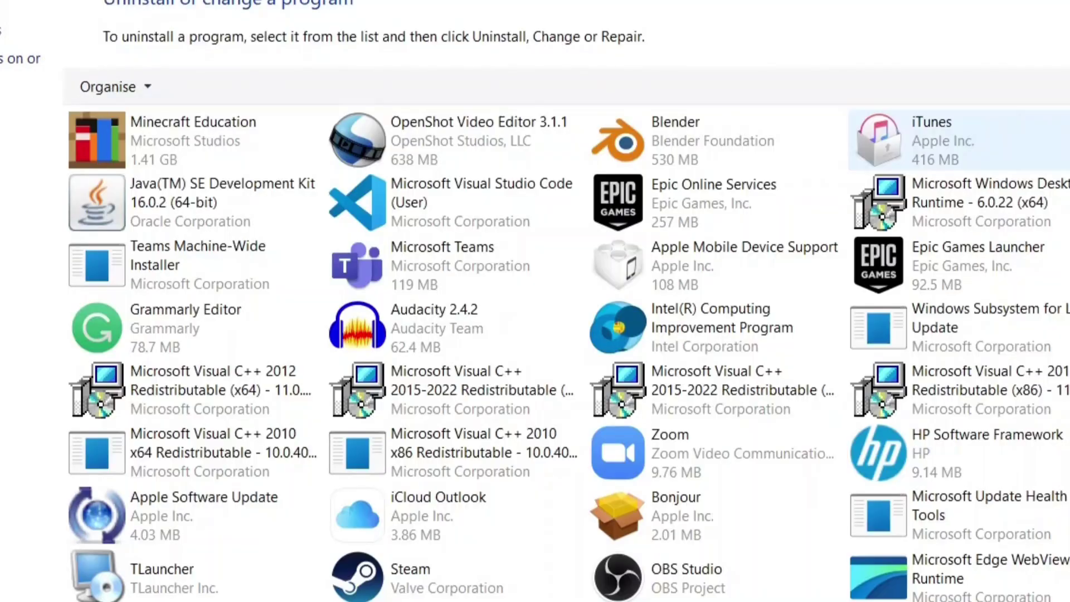
- Close Control Panel and go to the Murder Mystery 2 game page on roblox.com
{"action": "left_click", "coordinate": [1066, 9]}
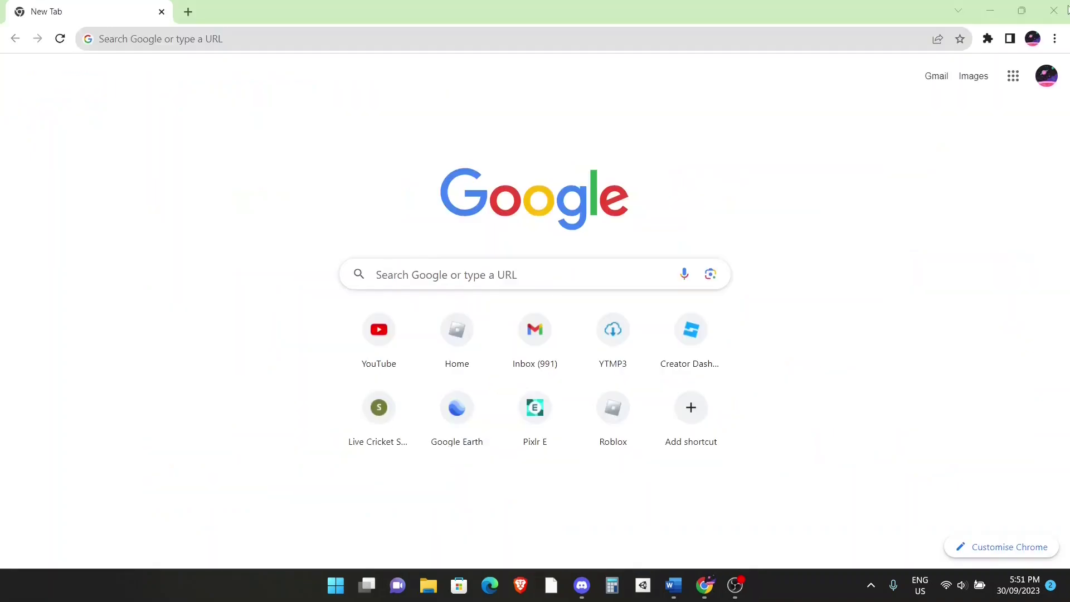
{"action": "left_click", "coordinate": [327, 39]}
{"action": "type", "text": "roblox.com"}
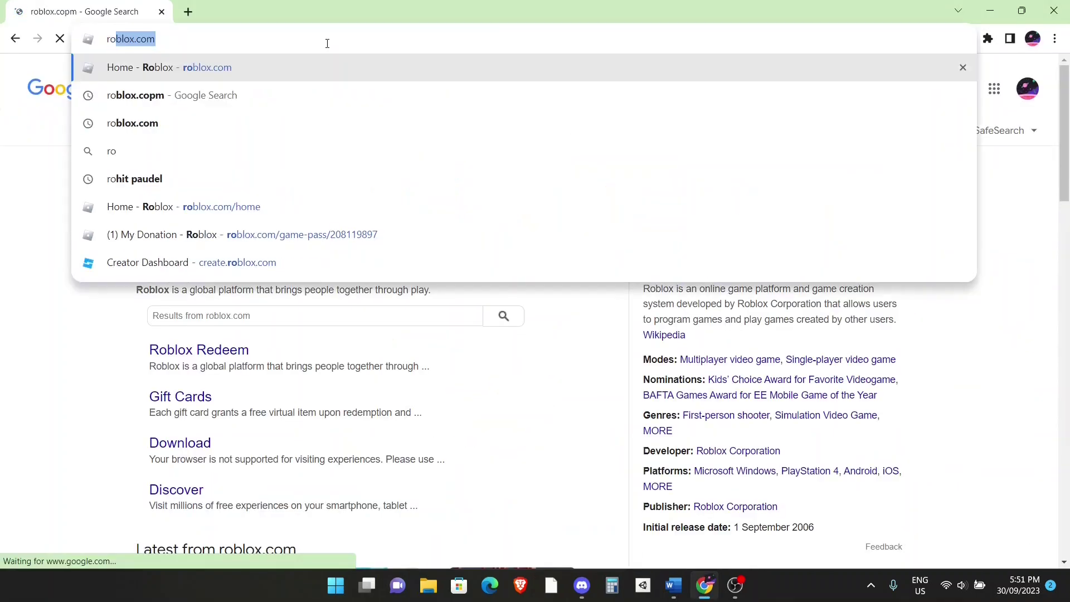
{"action": "key", "text": "Return"}
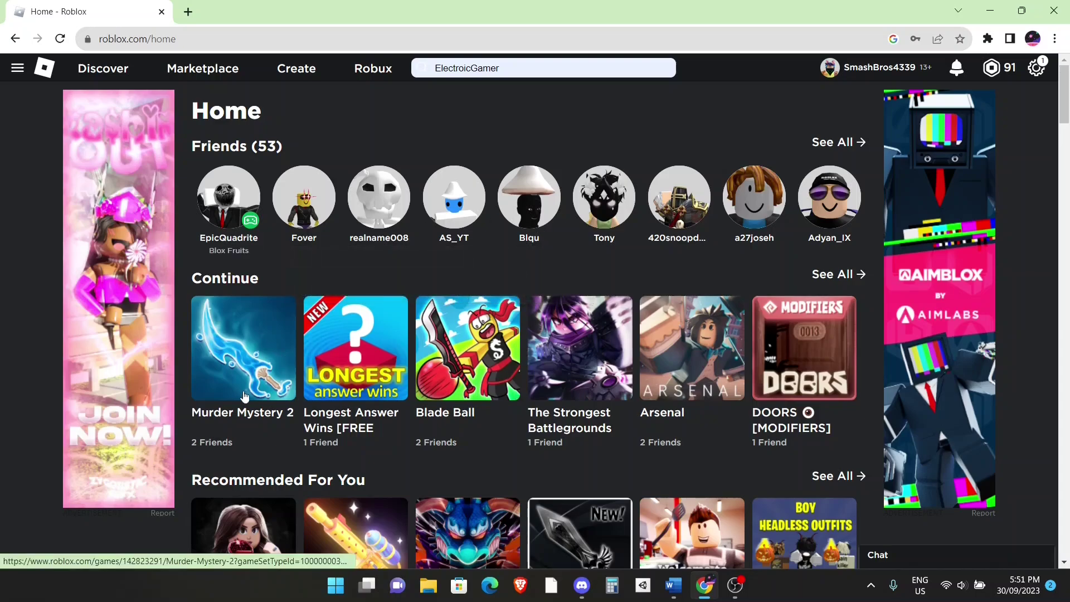
{"action": "left_click", "coordinate": [244, 396]}
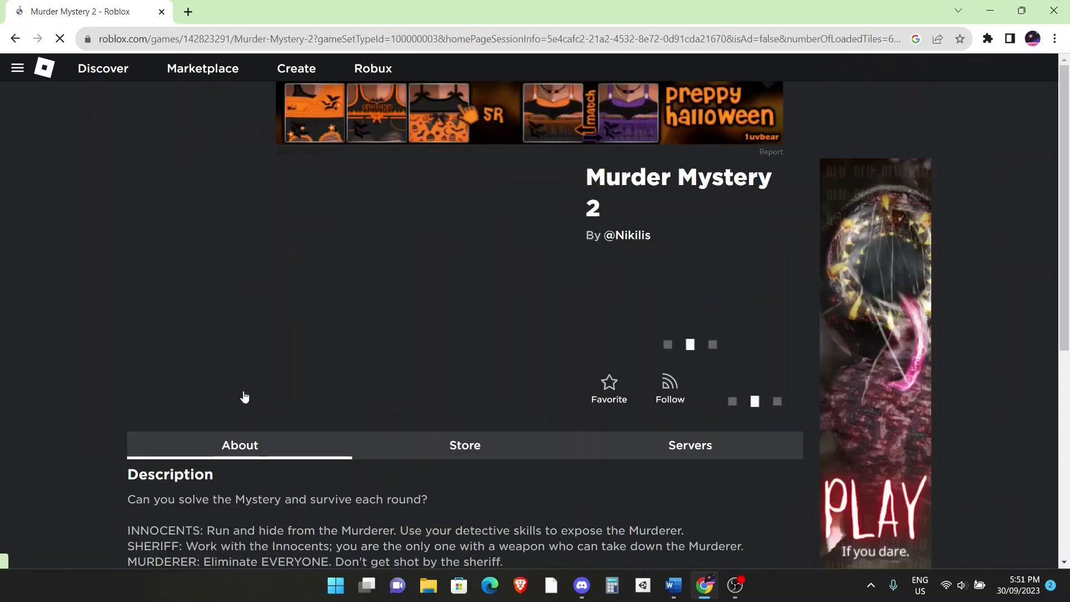
- Get the Roblox installer through the game's Play prompt and run the downloaded file
{"action": "left_click", "coordinate": [708, 349]}
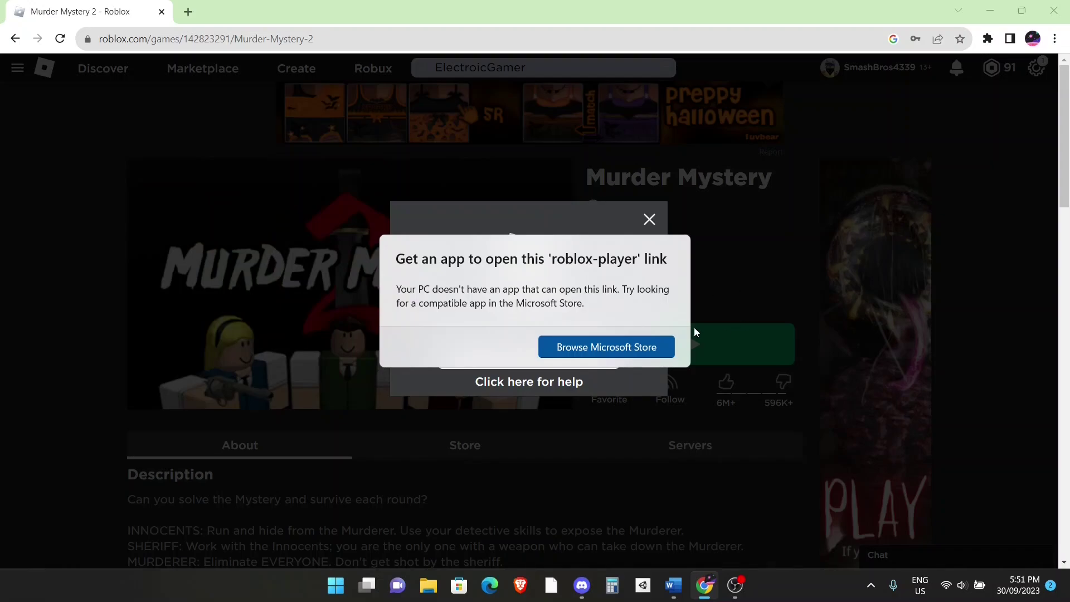
{"action": "left_click", "coordinate": [673, 585]}
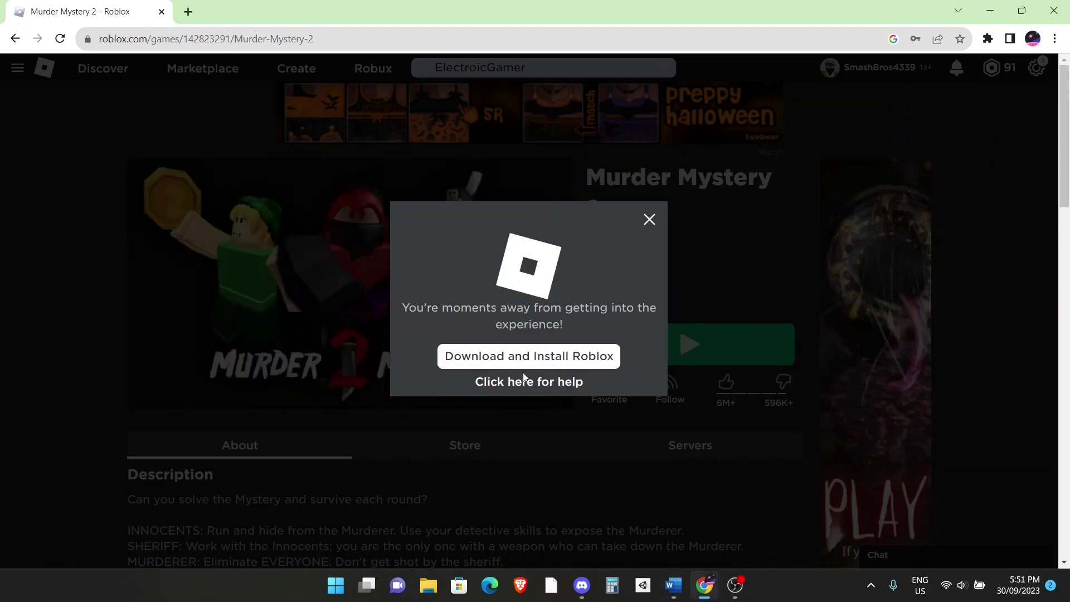
{"action": "left_click", "coordinate": [491, 359]}
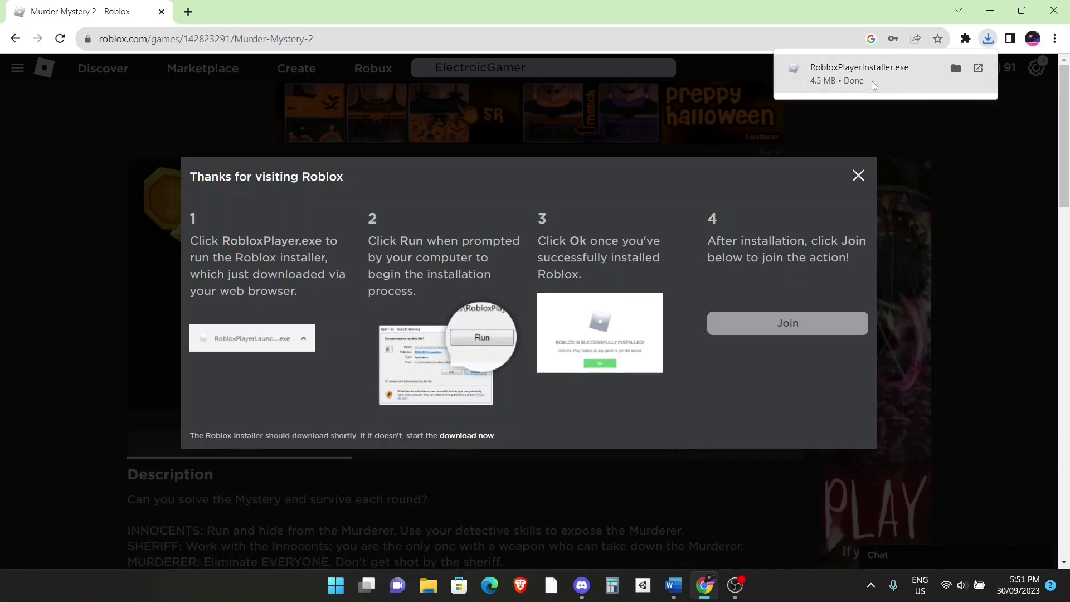
{"action": "left_click", "coordinate": [911, 71]}
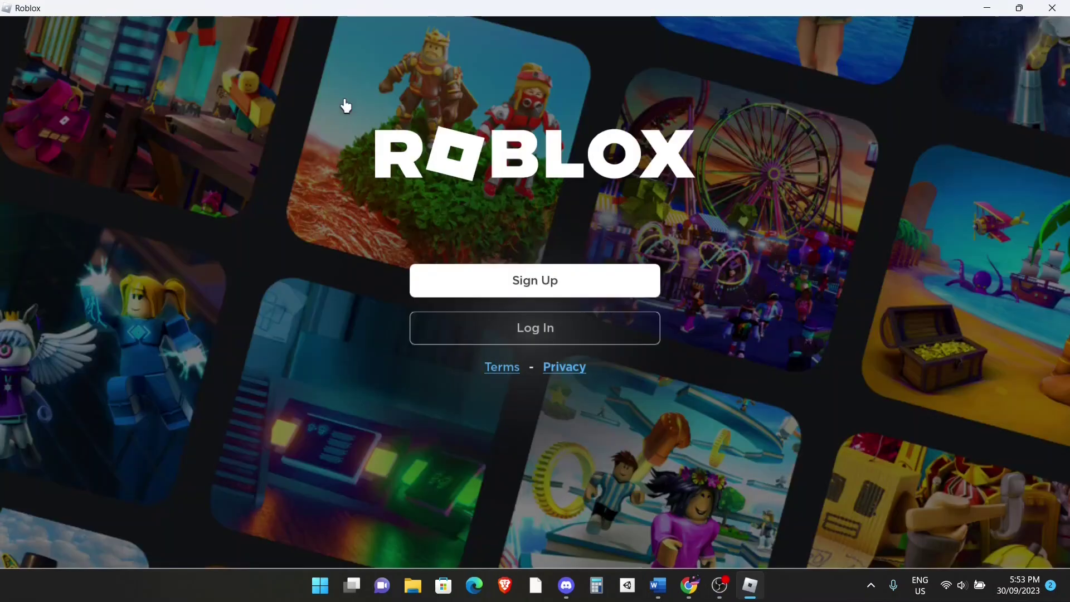
- Bring up Roblox's Log In form and focus the Username/Email/Phone field
{"action": "left_click", "coordinate": [473, 332]}
{"action": "left_click", "coordinate": [471, 270]}
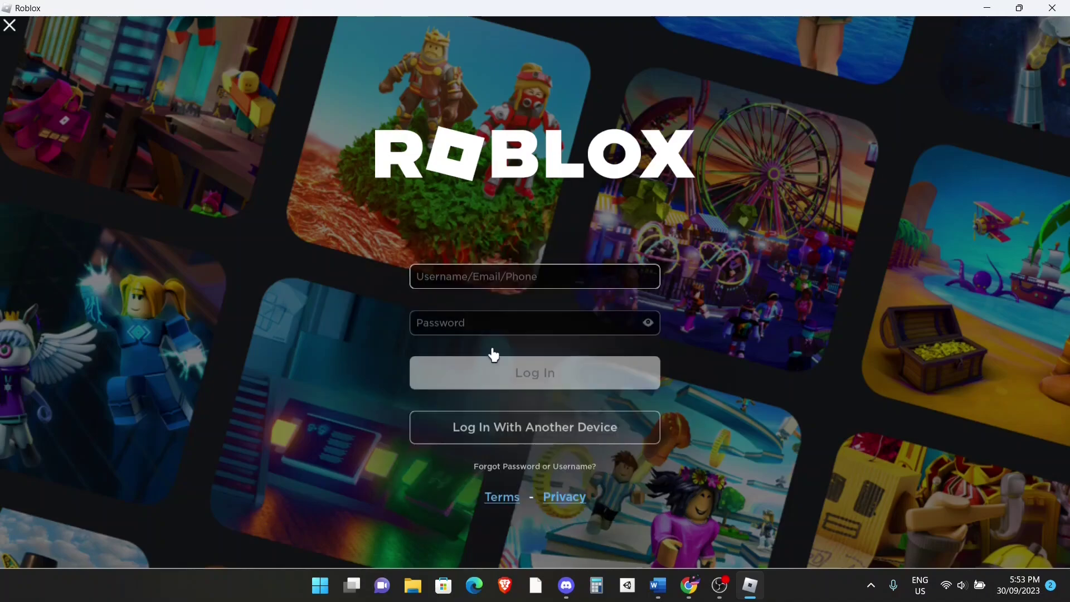